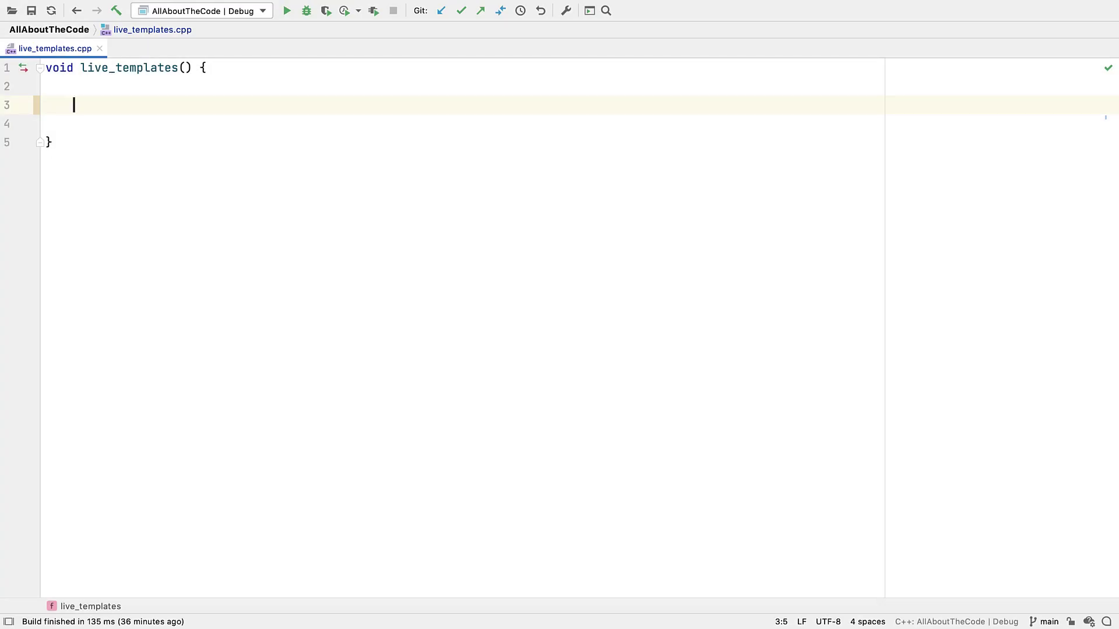
Insert a for loop over i with limit 10 from the live templates list.
{"action": "key", "text": "ctrl+j"}
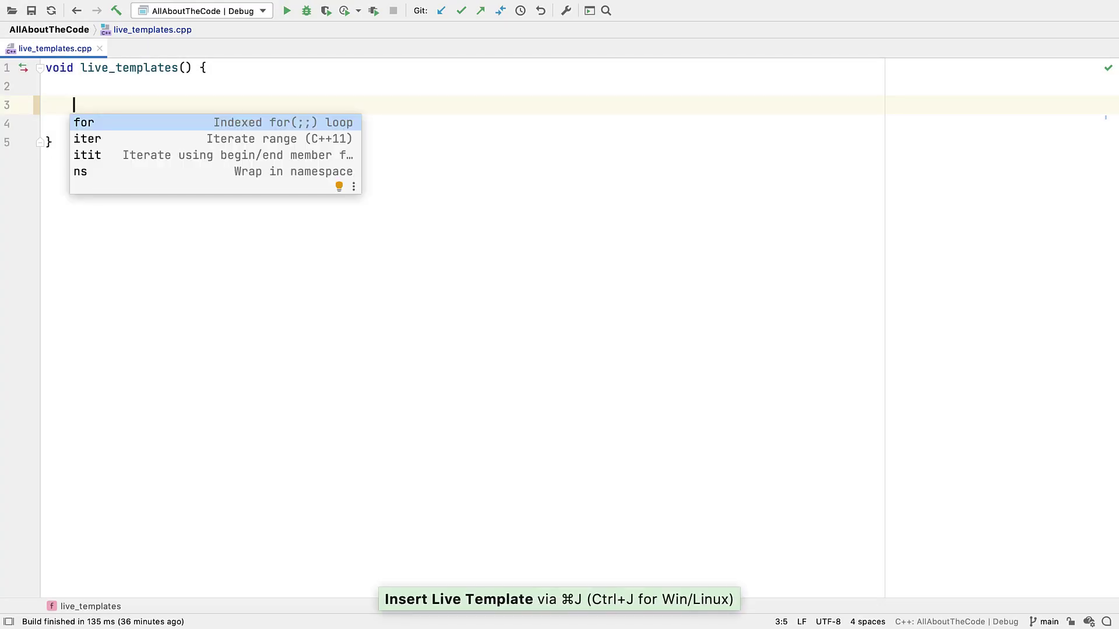
{"action": "key", "text": "Return"}
{"action": "key", "text": "Return"}
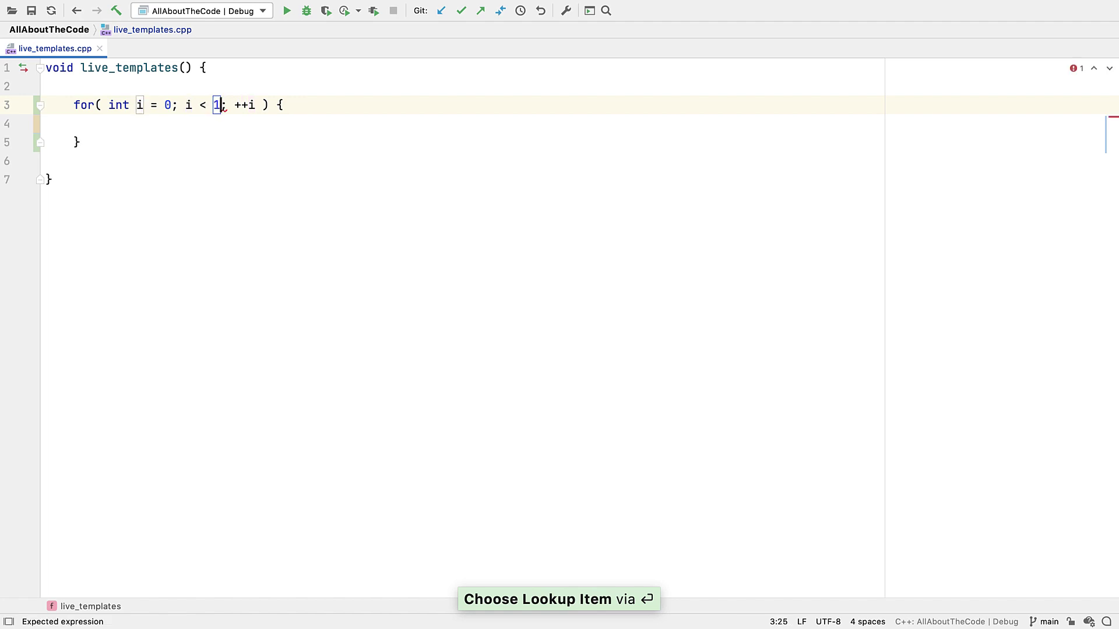
{"action": "type", "text": "10"}
{"action": "key", "text": "Return"}
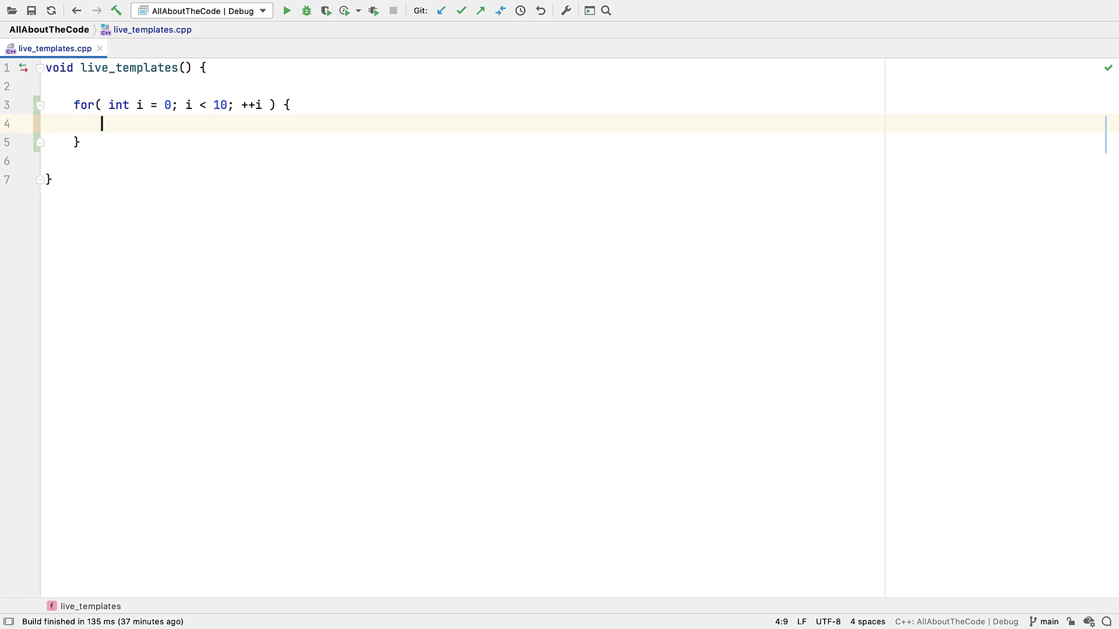
Delete that loop and recreate it by expanding 'for' with Tab.
{"action": "key", "text": "alt+Up"}
{"action": "key", "text": "alt+Up"}
{"action": "key", "text": "BackSpace"}
{"action": "key", "text": "Tab"}
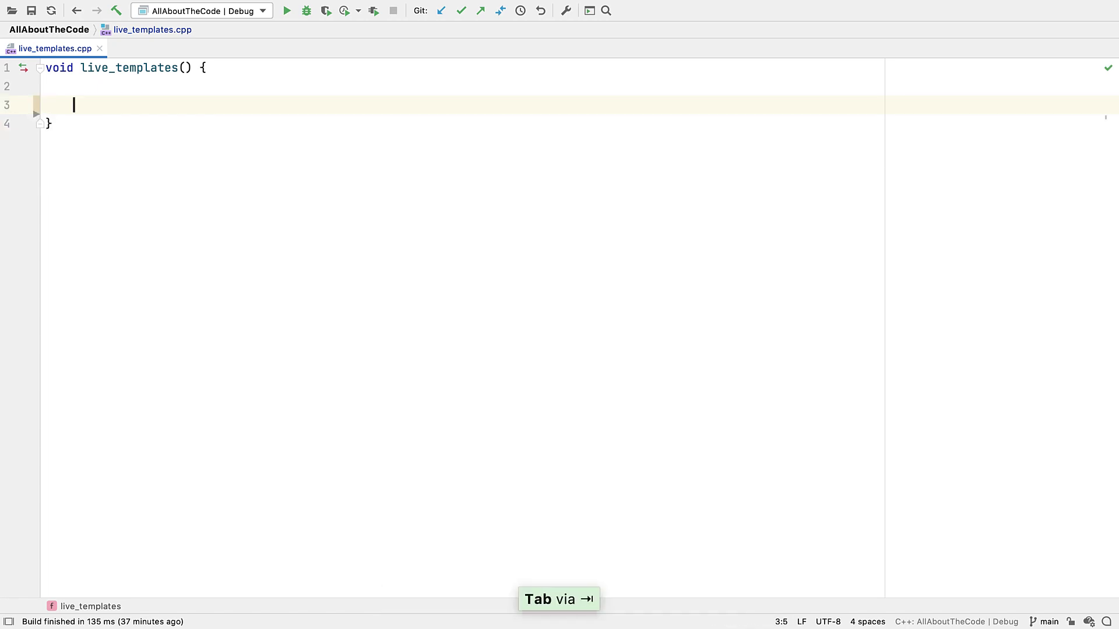
{"action": "type", "text": "for"}
{"action": "key", "text": "Tab"}
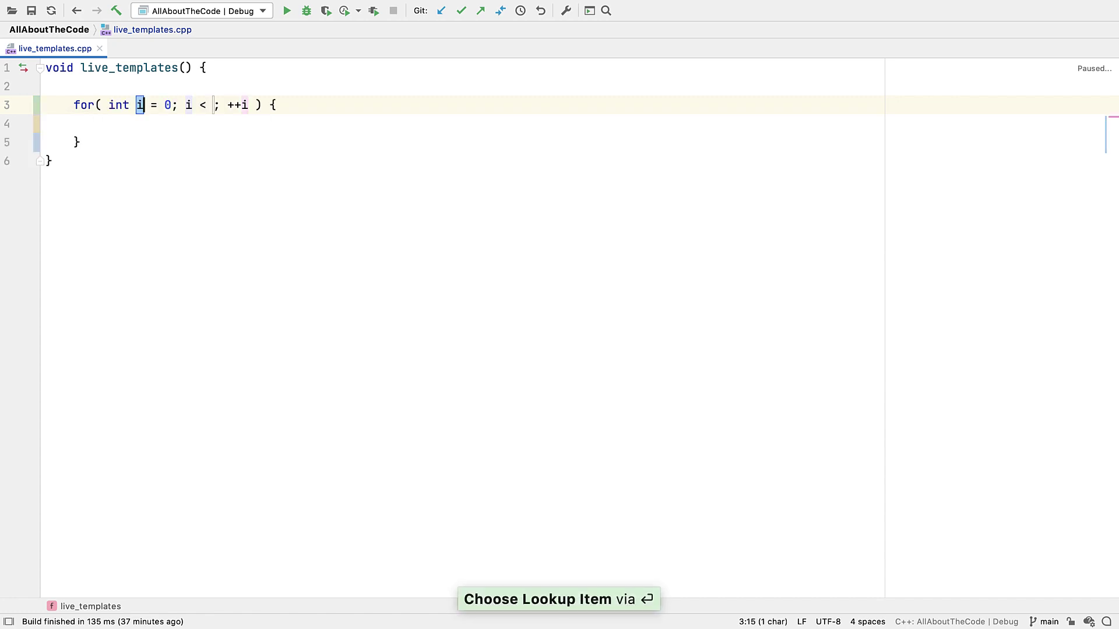
{"action": "key", "text": "Return"}
{"action": "type", "text": "10"}
{"action": "key", "text": "Return"}
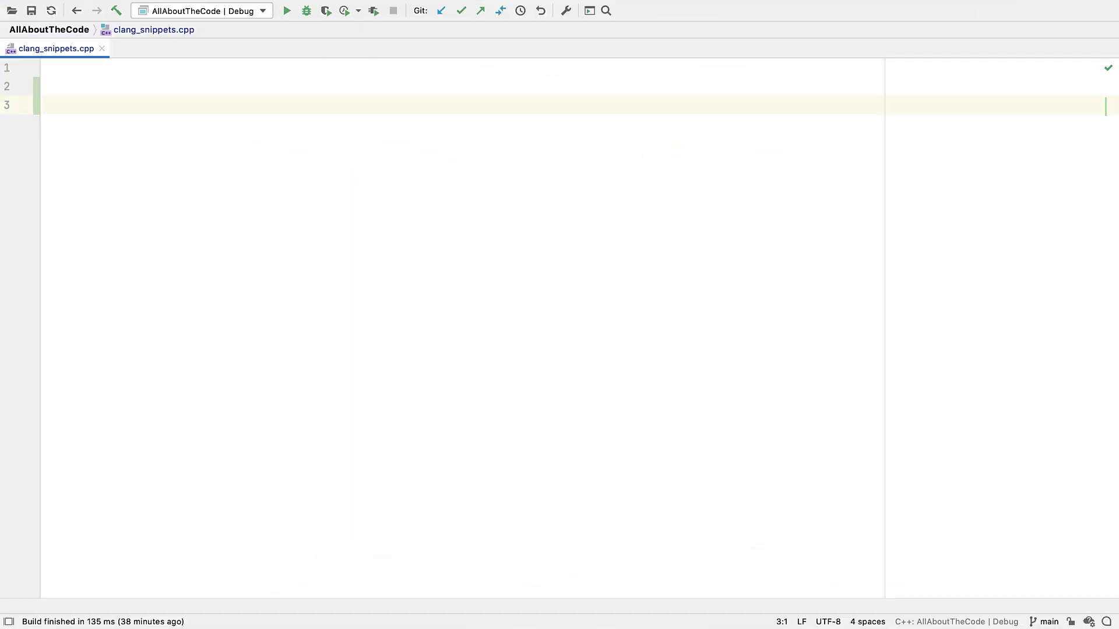
{"action": "type", "text": "te"}
Insert a template <typename T> header and a MyConcept concept using Clang snippets.
{"action": "key", "text": "Down"}
{"action": "key", "text": "Down"}
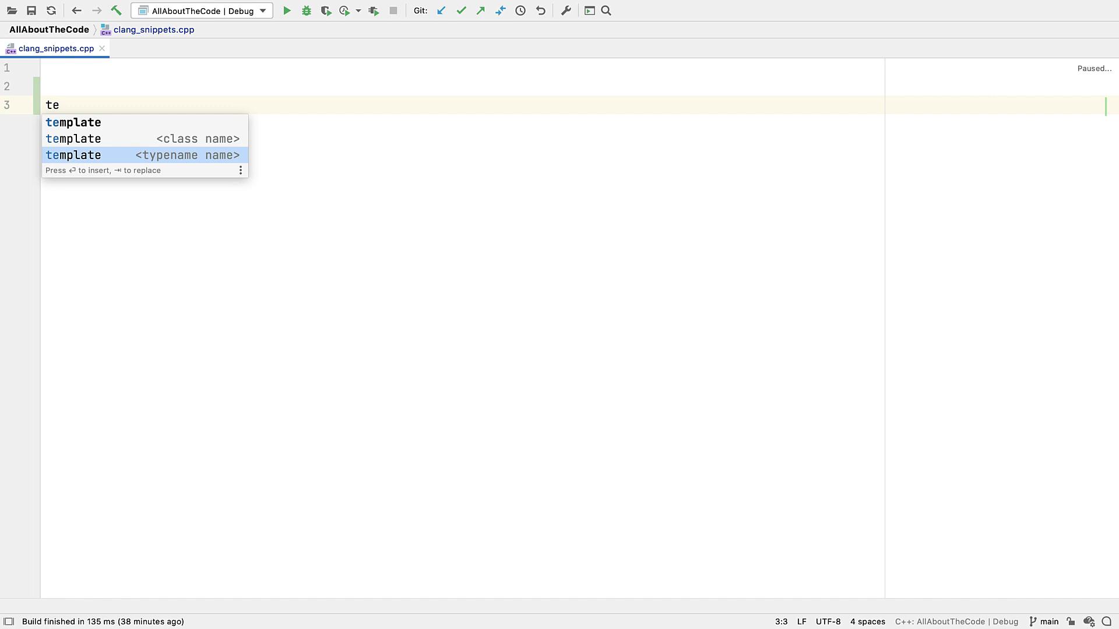
{"action": "key", "text": "Return"}
{"action": "type", "text": "T>"}
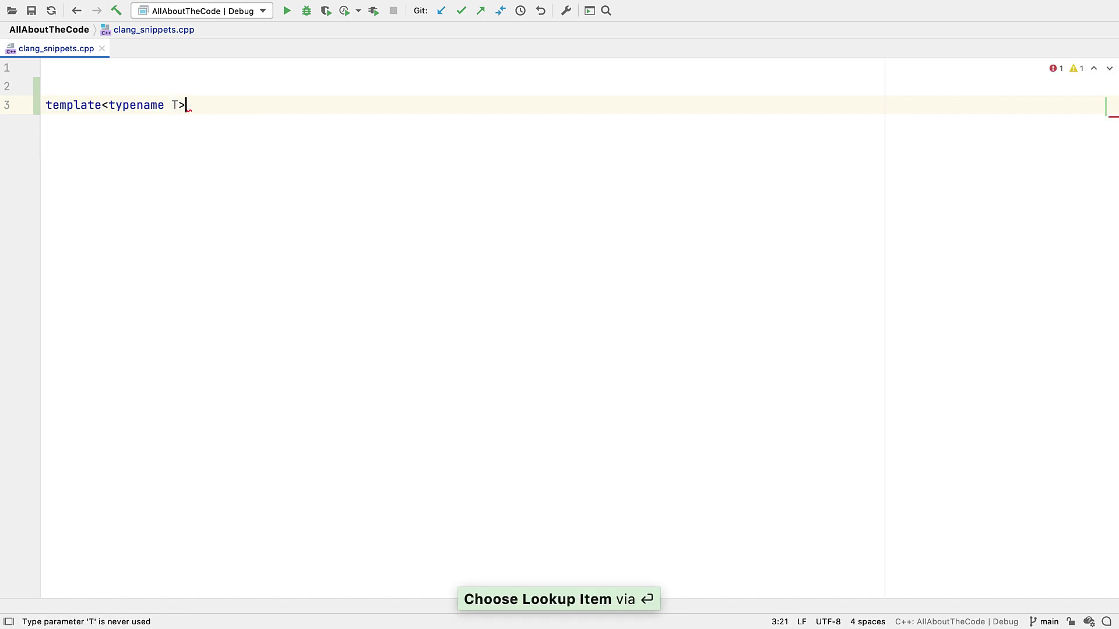
{"action": "key", "text": "Return"}
{"action": "type", "text": "co"}
{"action": "key", "text": "Down"}
{"action": "key", "text": "Return"}
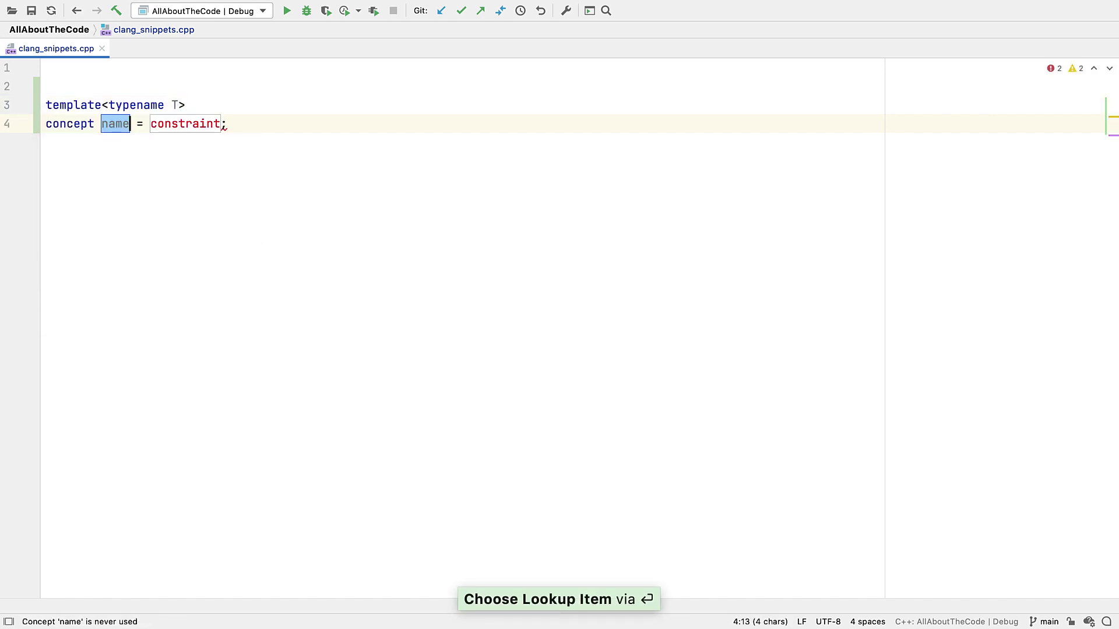
{"action": "type", "text": "MyConcept"}
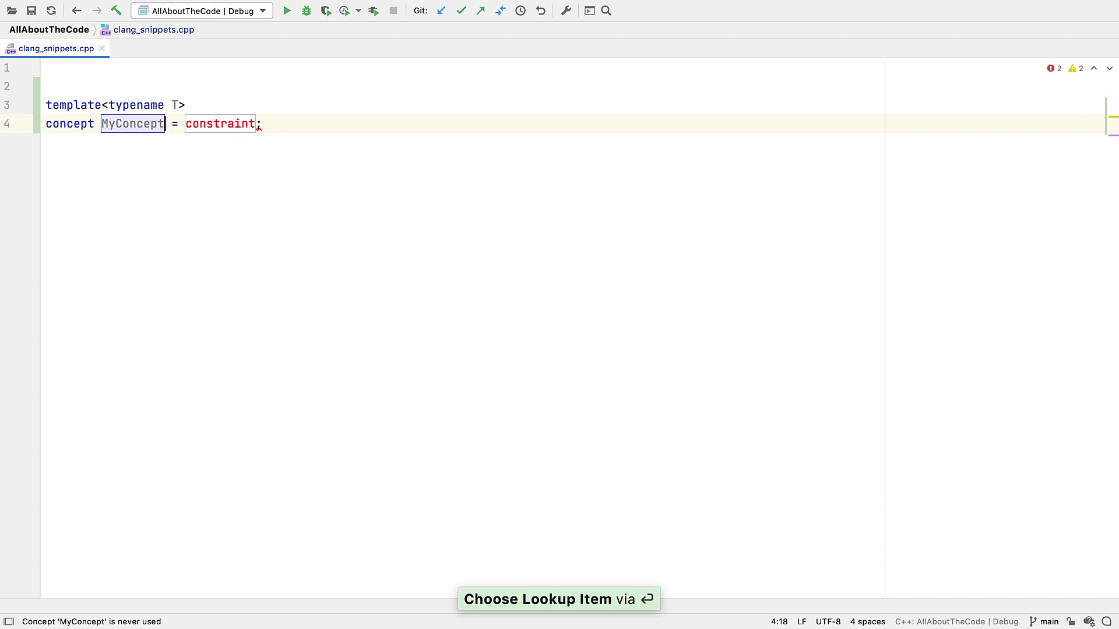
{"action": "key", "text": "Return"}
{"action": "type", "text": "re"}
Use a requires (T t) expression as MyConcept's constraint, removing a stray semicolon.
{"action": "key", "text": "Up"}
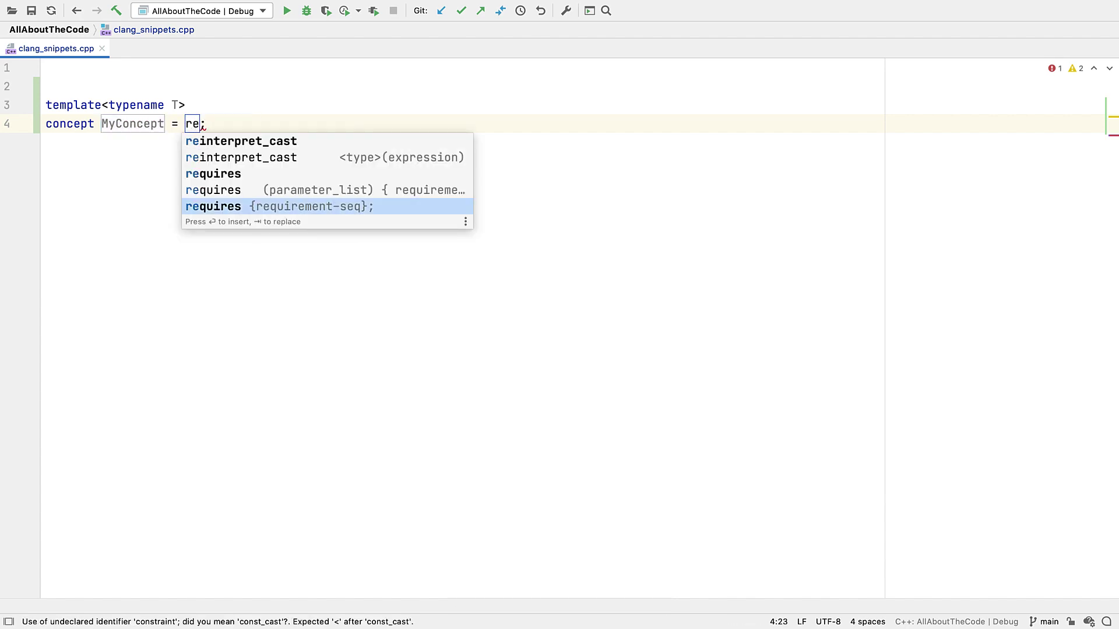
{"action": "key", "text": "Up"}
{"action": "key", "text": "Return"}
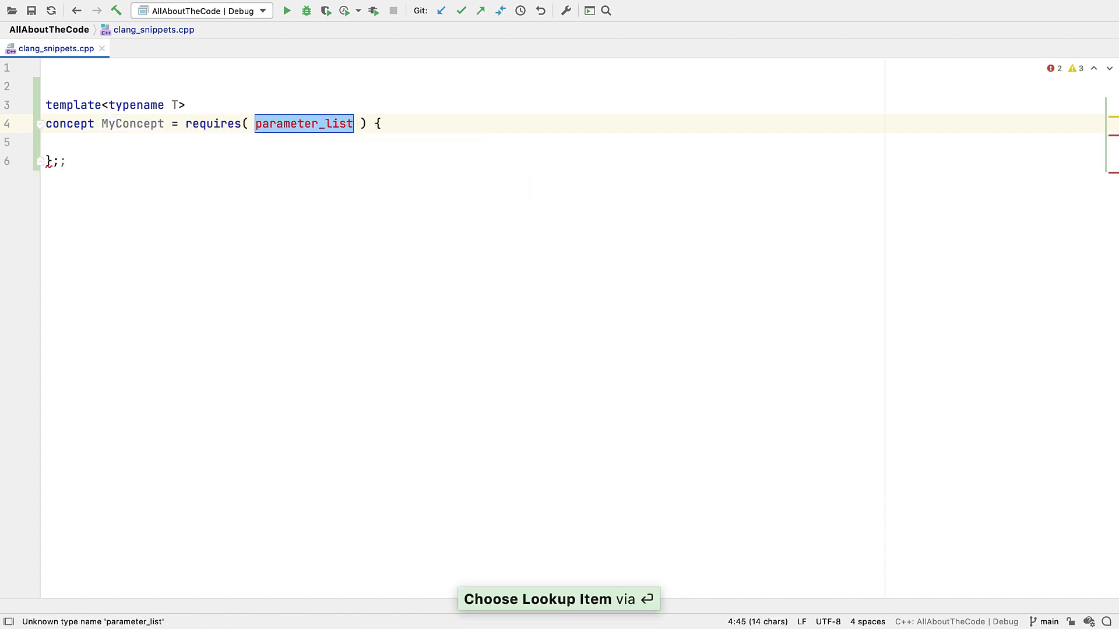
{"action": "type", "text": "T t"}
{"action": "key", "text": "Return"}
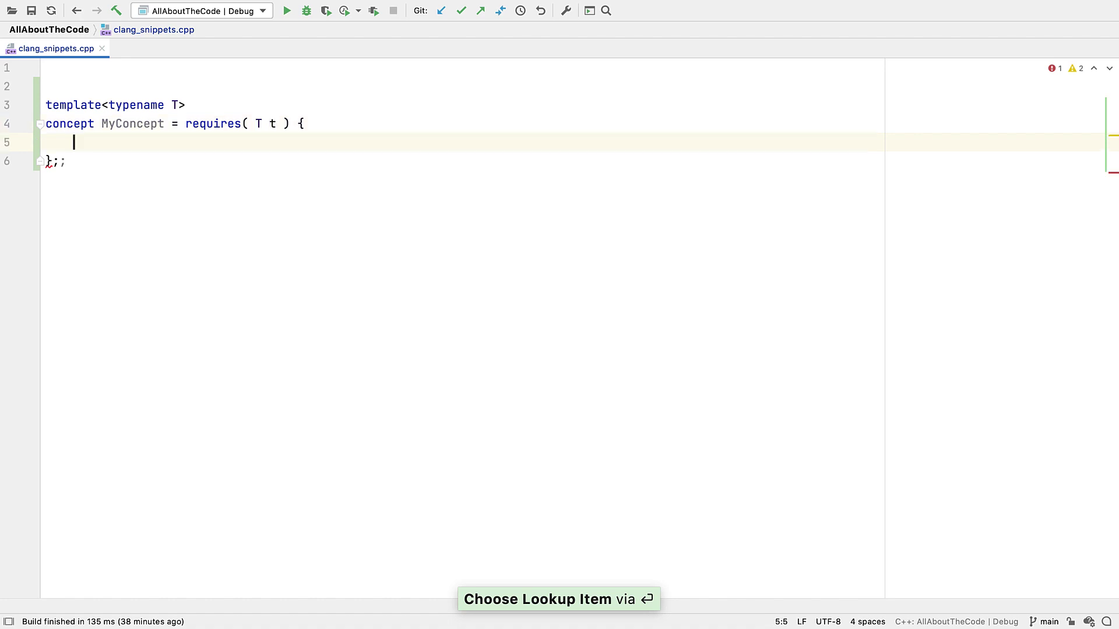
{"action": "key", "text": "Down"}
{"action": "key", "text": "BackSpace"}
{"action": "key", "text": "Up"}
{"action": "type", "text": "s"}
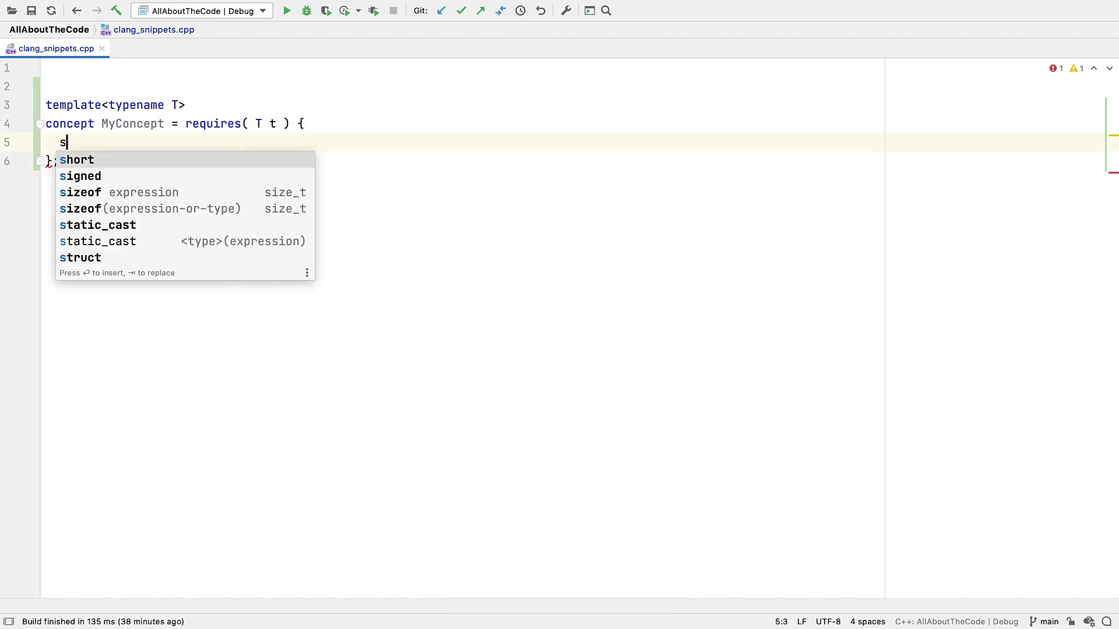
{"action": "type", "text": "t"}
Fill the requires body with static_cast<bool>(t) and complete the statement.
{"action": "key", "text": "Down"}
{"action": "key", "text": "Return"}
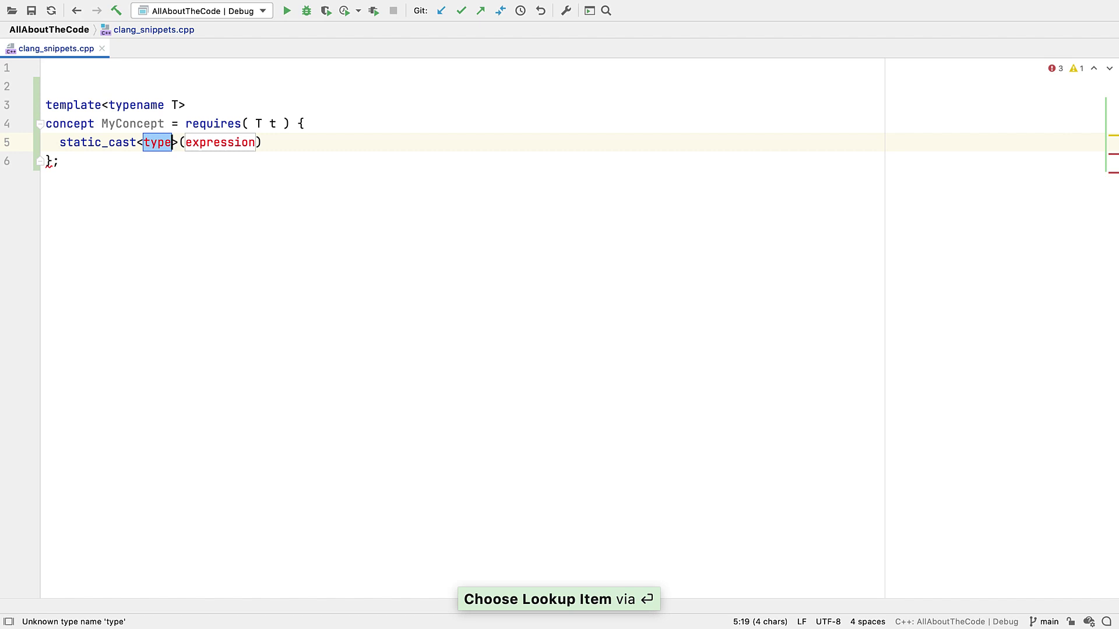
{"action": "type", "text": "bool"}
{"action": "key", "text": "Escape"}
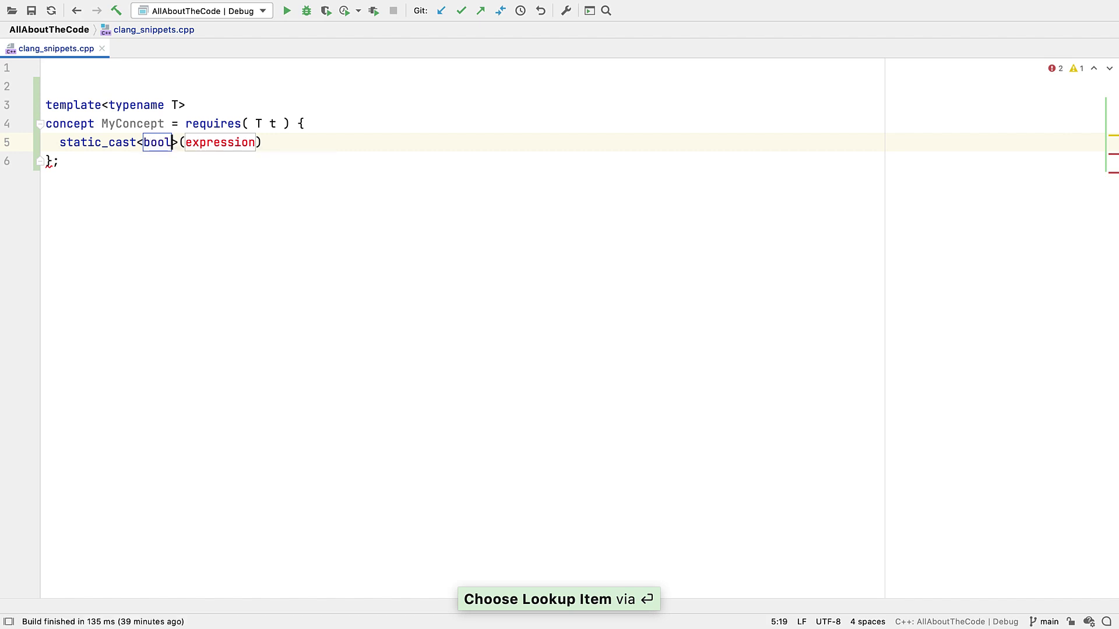
{"action": "key", "text": "Tab"}
{"action": "type", "text": "t"}
{"action": "key", "text": "ctrl+shift+Return"}
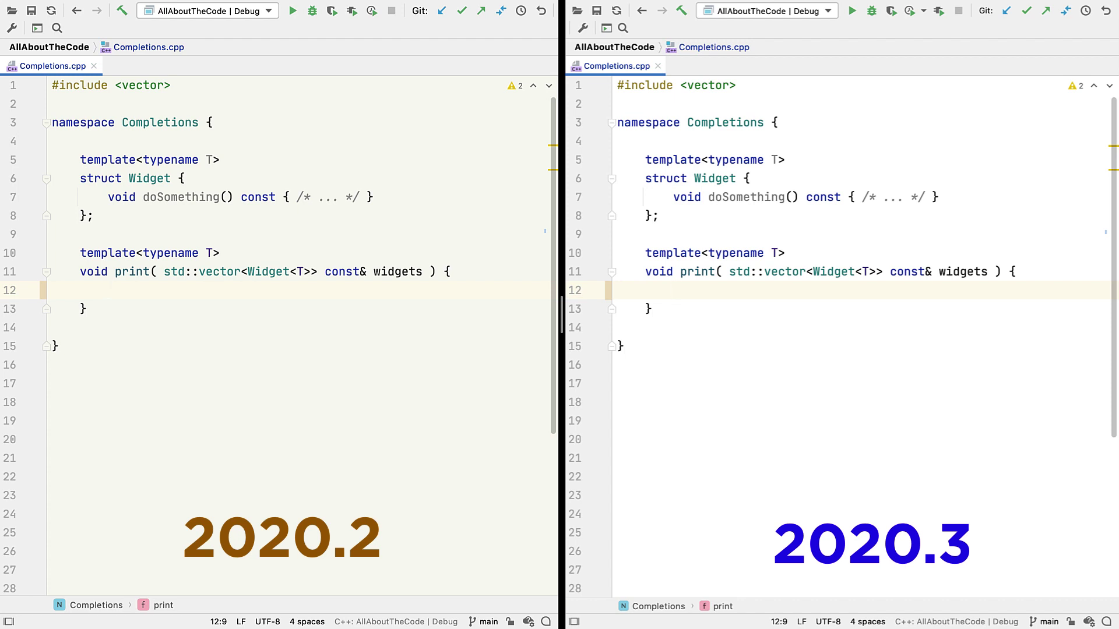
{"action": "type", "text": "wid"}
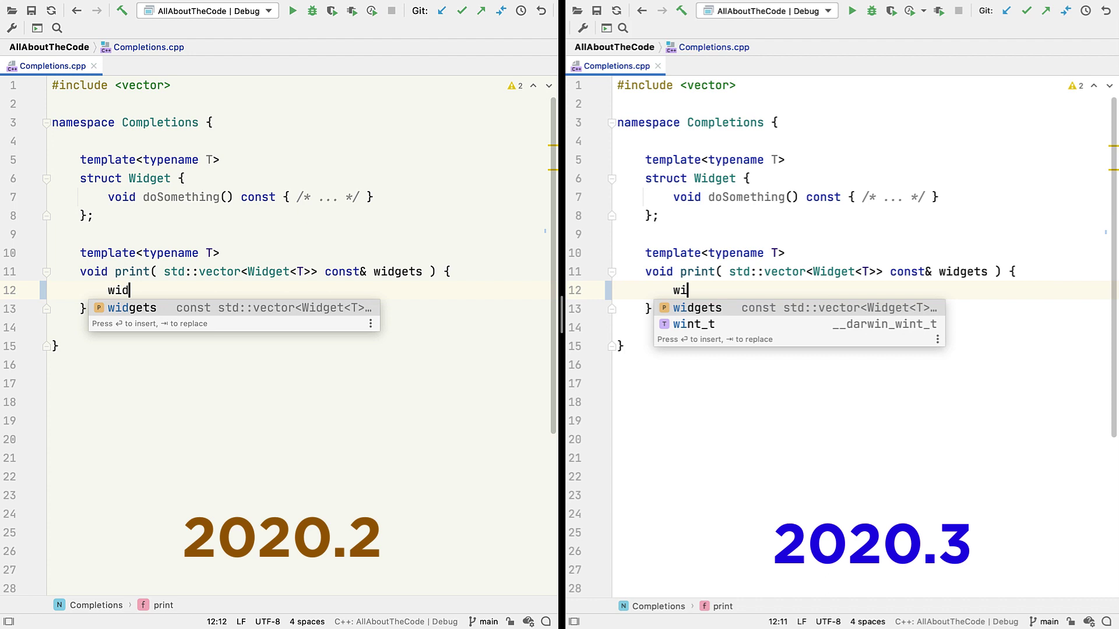
Build widgets.front().doSomething() in print by accepting each completion suggestion.
{"action": "key", "text": "Tab"}
{"action": "type", "text": "."}
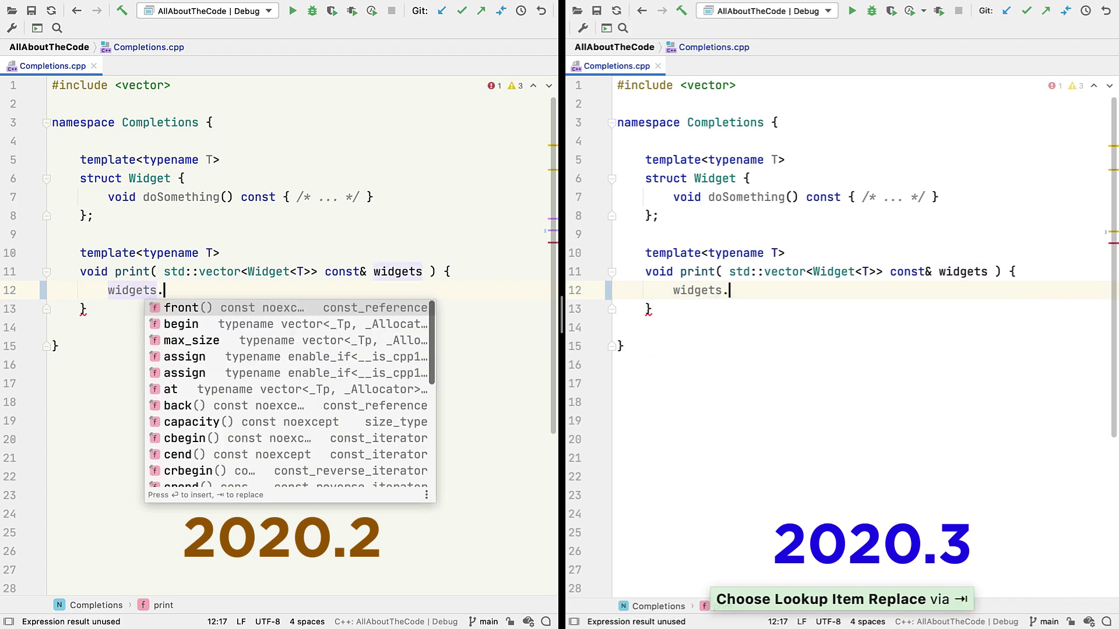
{"action": "key", "text": "Tab"}
{"action": "type", "text": "."}
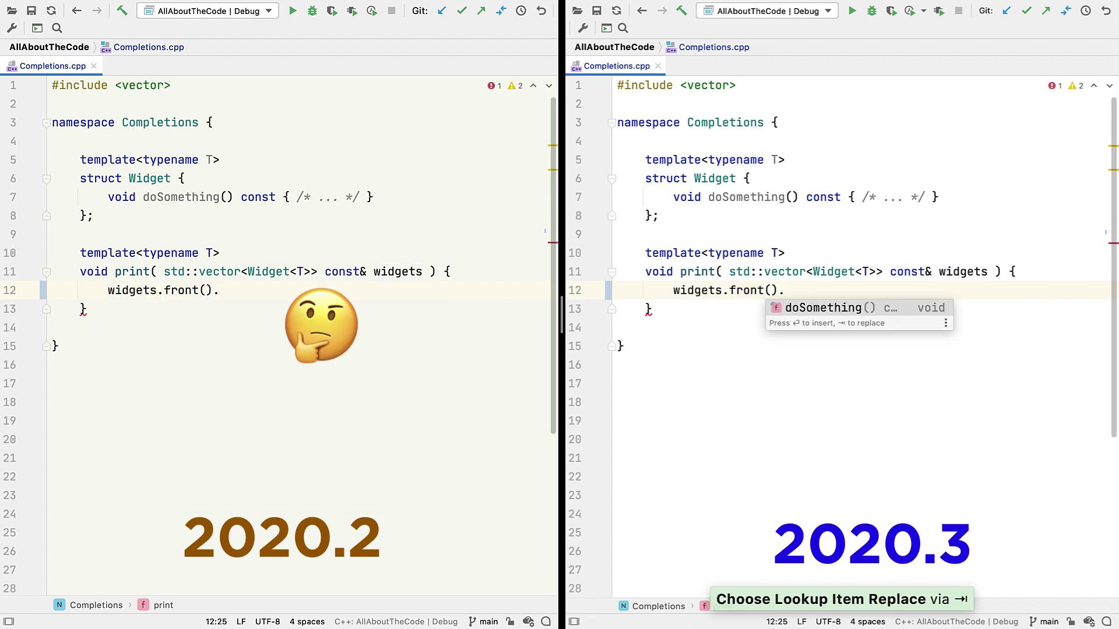
{"action": "key", "text": "Tab"}
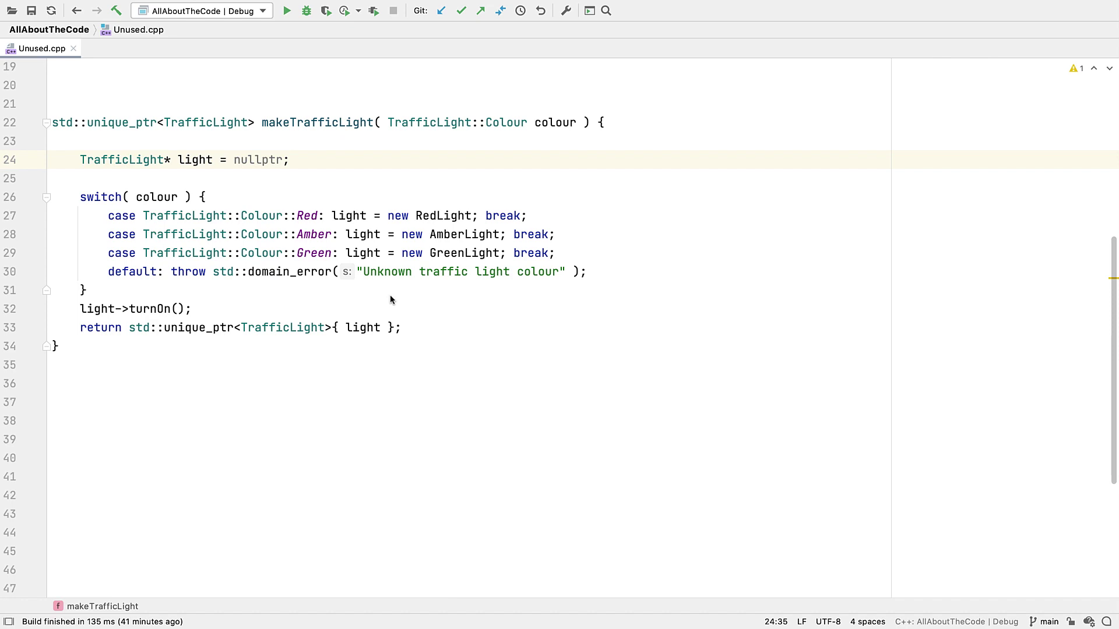
Uncheck 'Warn about unused variable initializers' from the nullptr warning's inspection options.
{"action": "left_click", "coordinate": [270, 159]}
{"action": "mouse_move", "coordinate": [259, 160]}
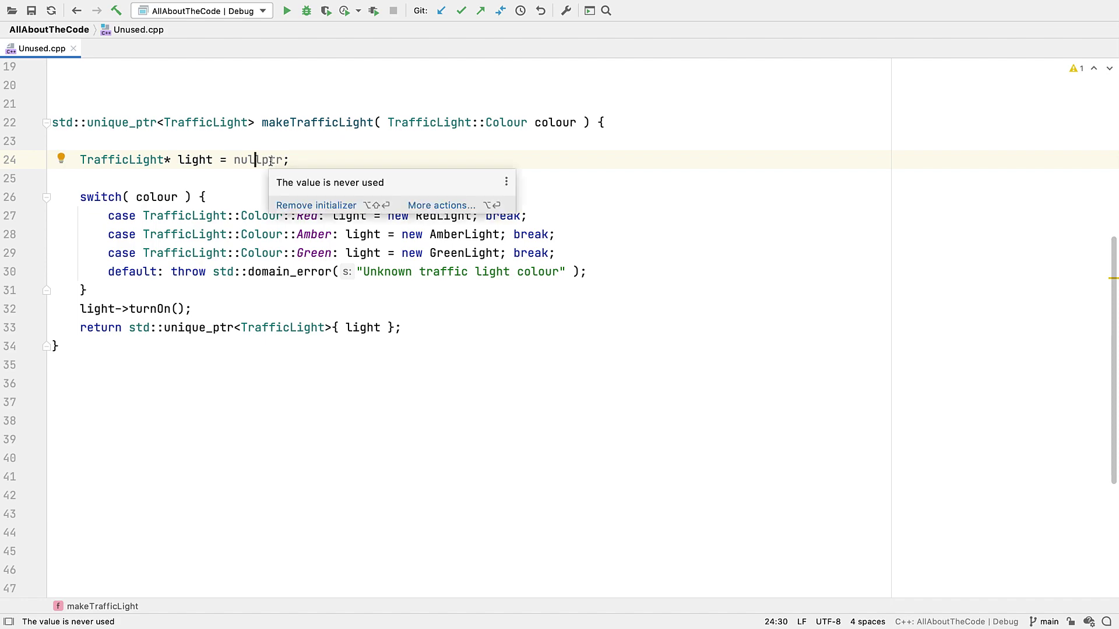
{"action": "key", "text": "alt+Return"}
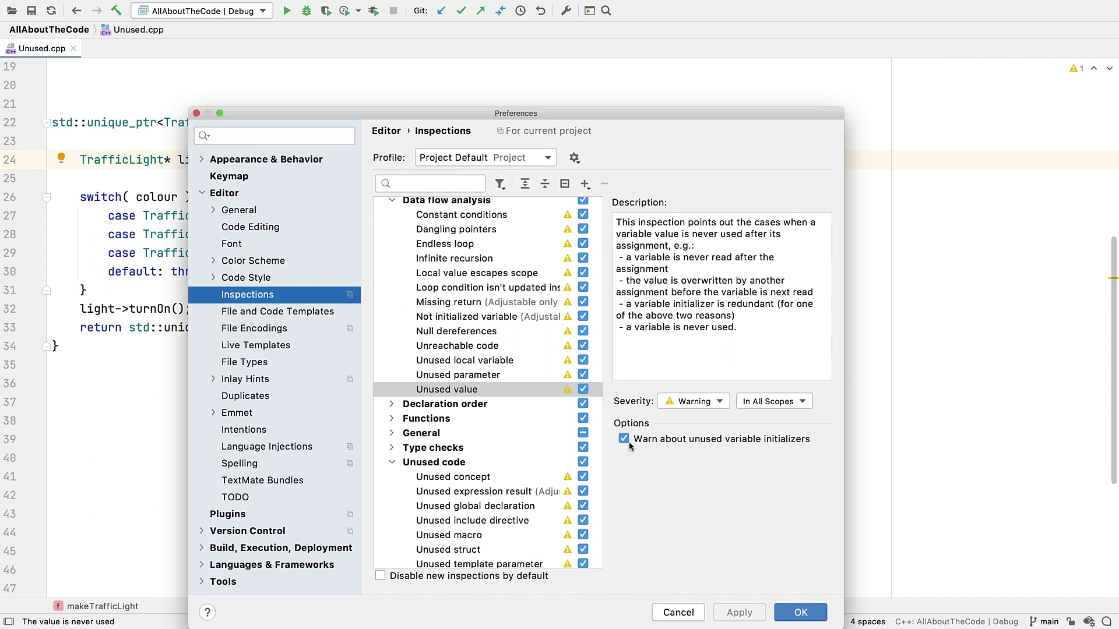
{"action": "left_click", "coordinate": [624, 440]}
{"action": "key", "text": "Return"}
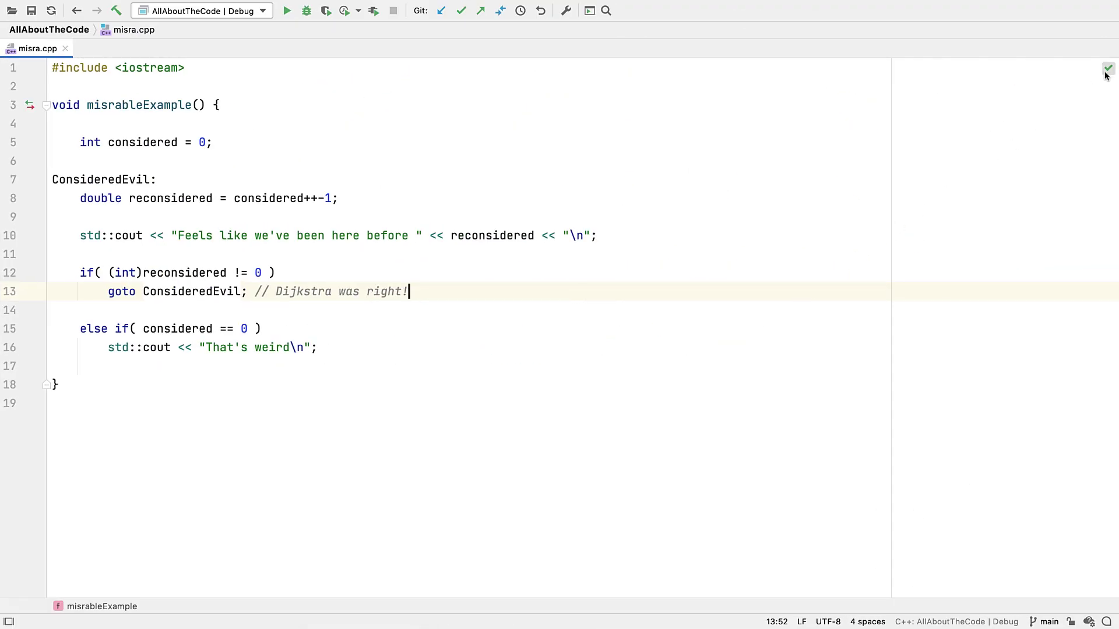
Search Preferences for 'misra' and enable MISRA Checks under C/C++ > General.
{"action": "mouse_move", "coordinate": [1108, 69]}
{"action": "key", "text": "ctrl+alt+s"}
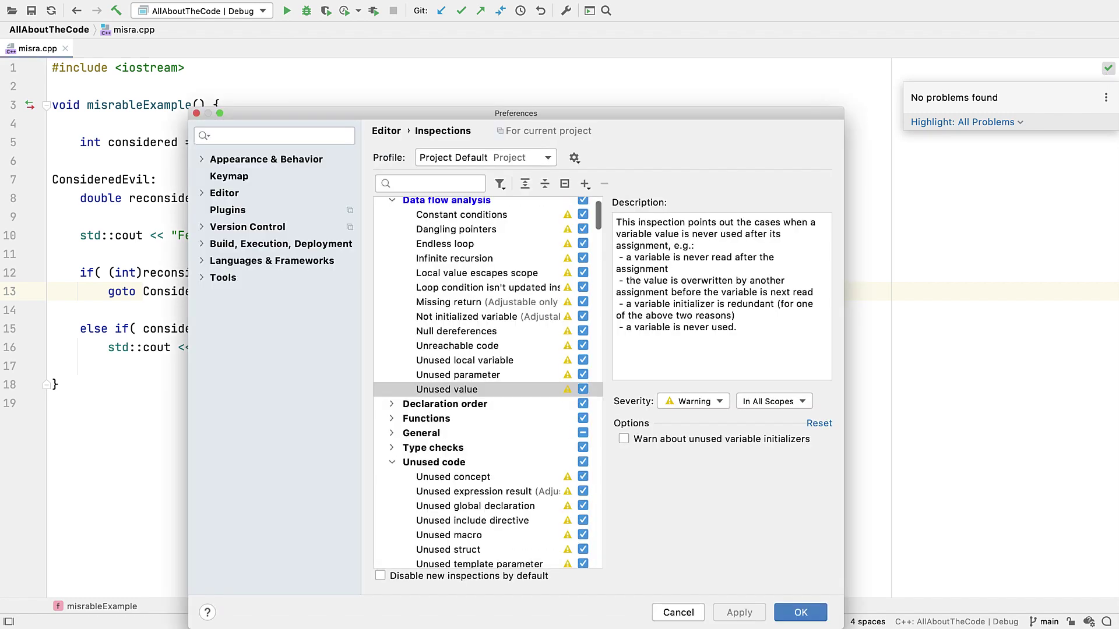
{"action": "type", "text": "misra"}
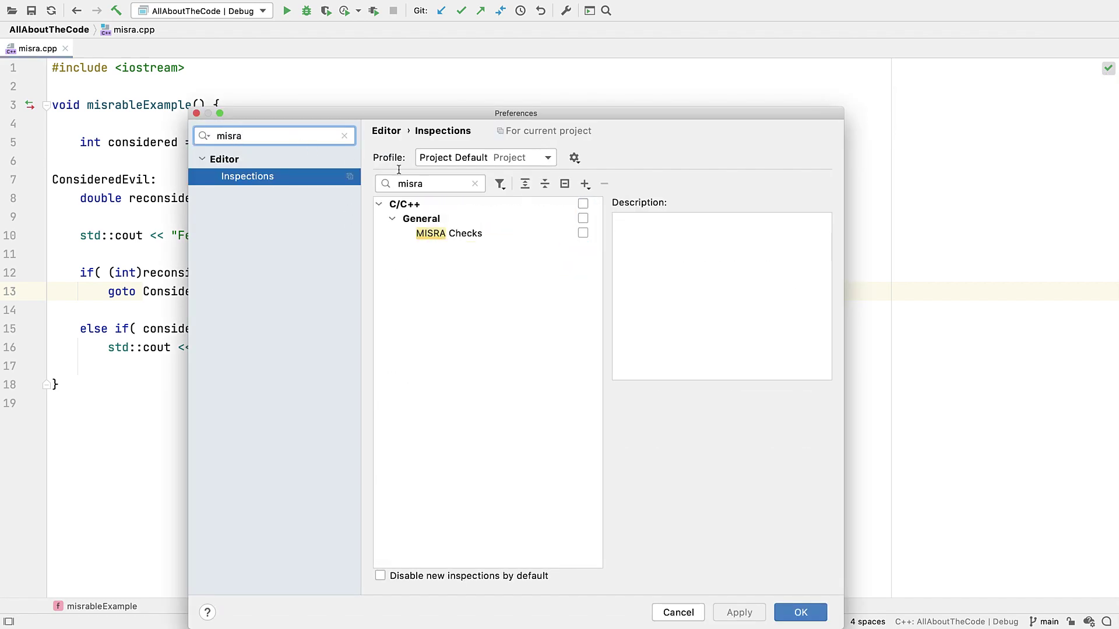
{"action": "left_click", "coordinate": [489, 234]}
{"action": "left_click", "coordinate": [583, 233]}
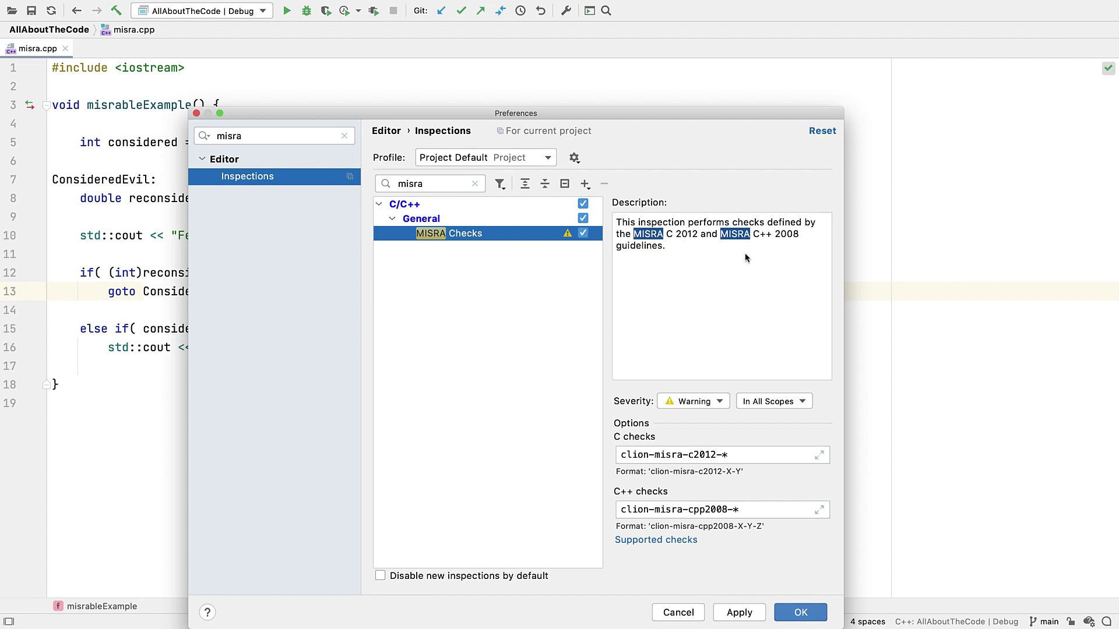
{"action": "key", "text": "Return"}
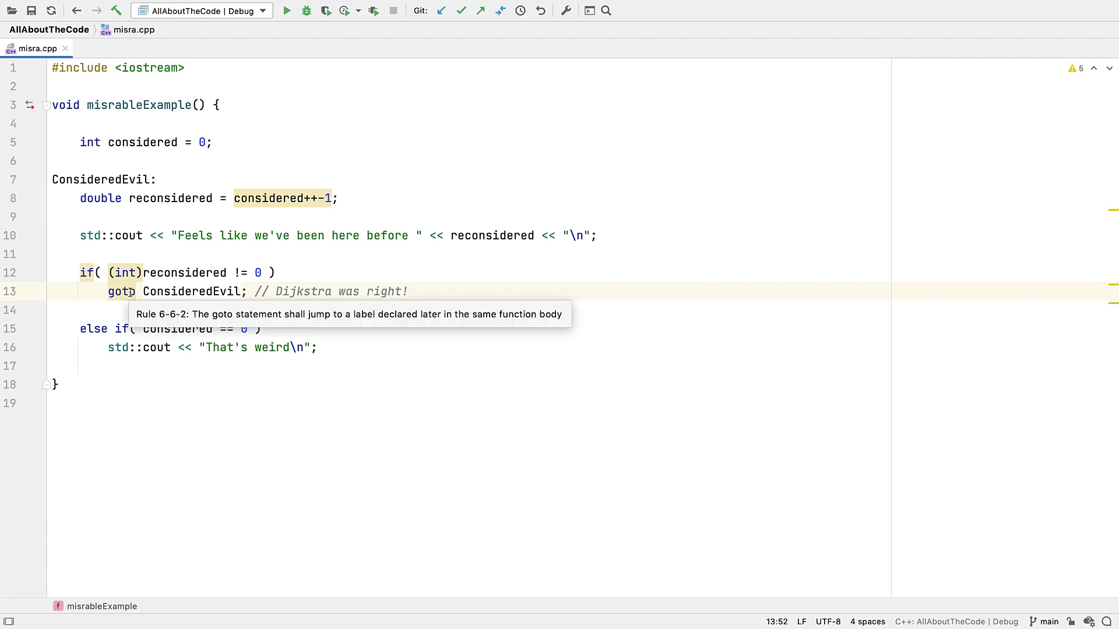
Open the Problems tool window on misra.cpp's Current File tab with Cmd+6.
{"action": "key", "text": "super+6"}
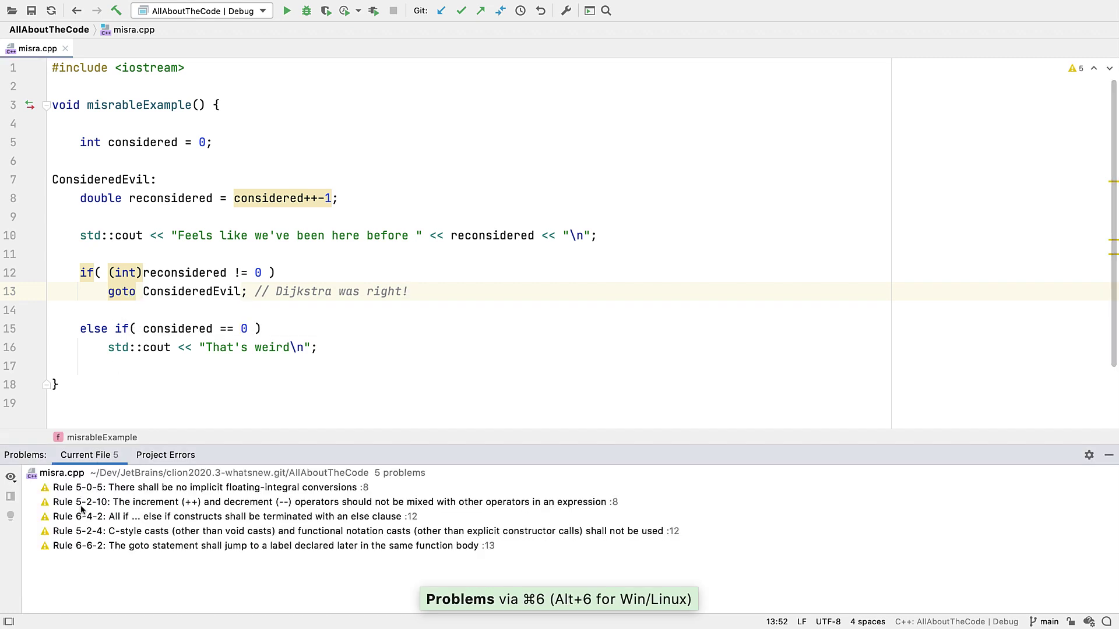